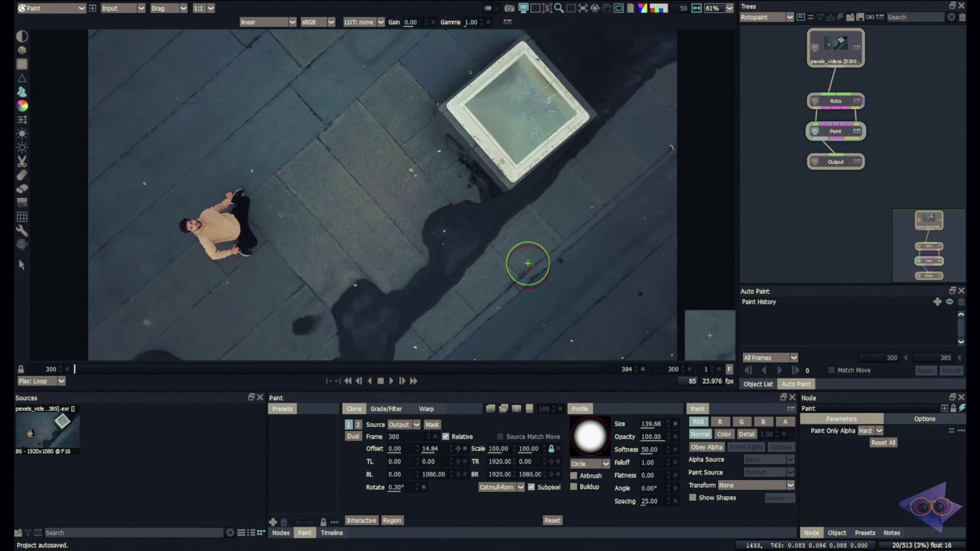
- Review the clip up to its last frame, 384, and reduce the clone brush size to 50.09
click(391, 381)
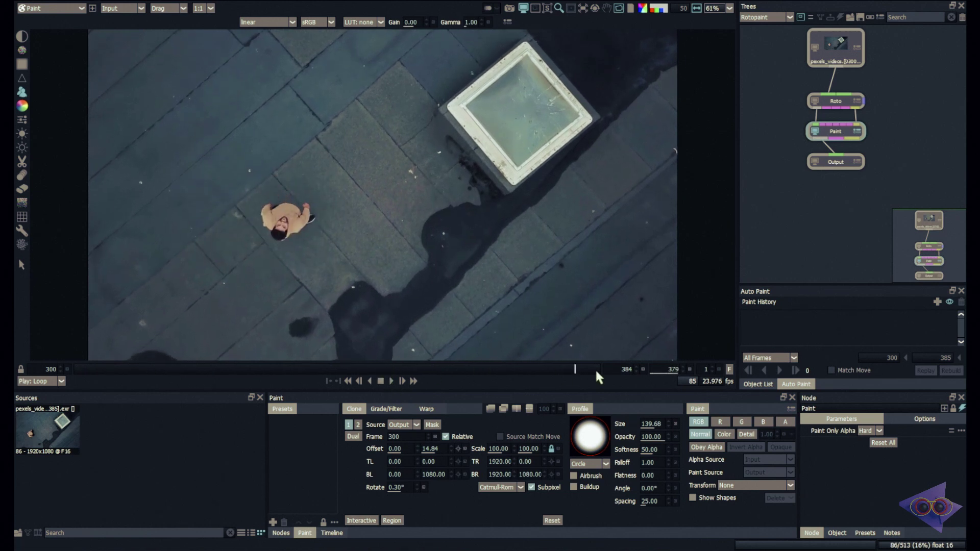
mouse_move(302, 367)
mouse_down()
mouse_move(95, 368)
mouse_move(735, 374)
mouse_up()
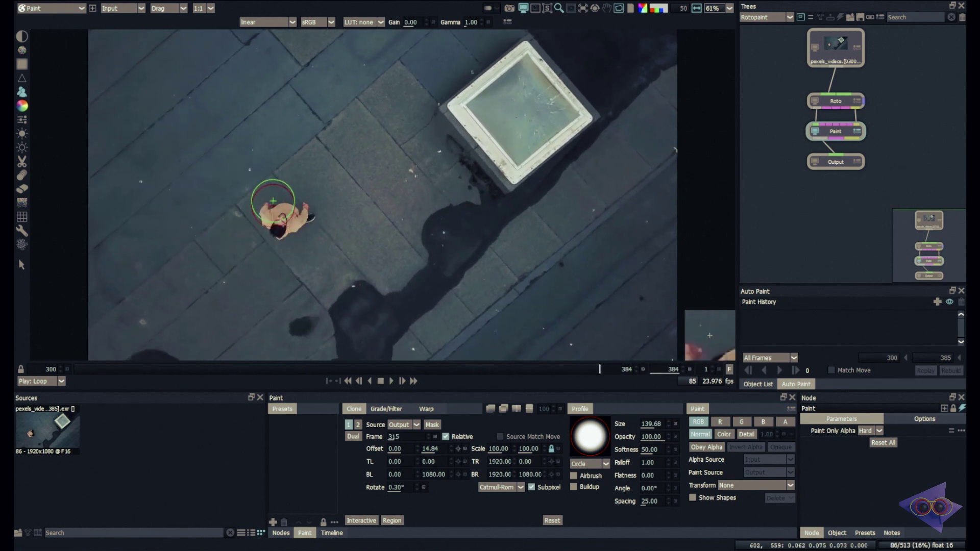
scroll(301, 226, up, 3)
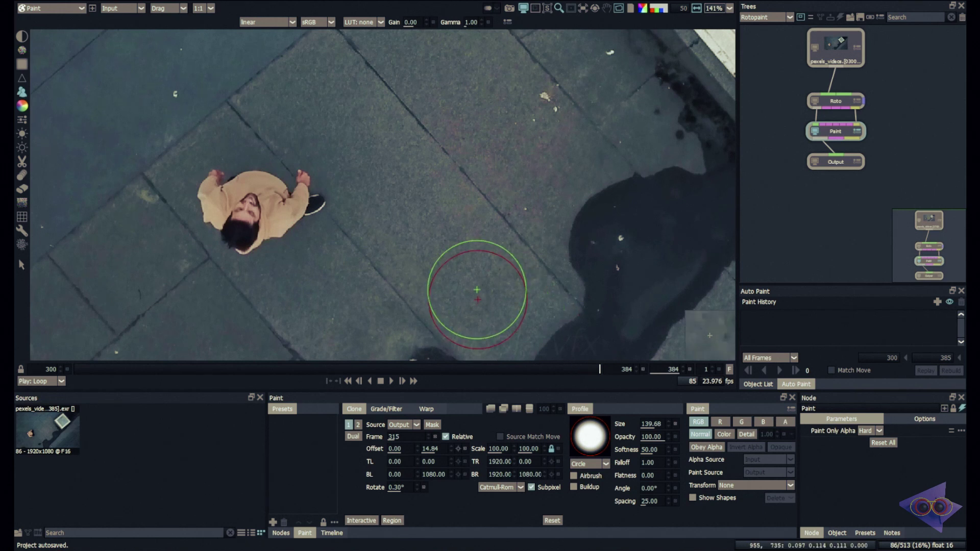
drag(477, 290, 444, 290)
scroll(236, 242, up, 1)
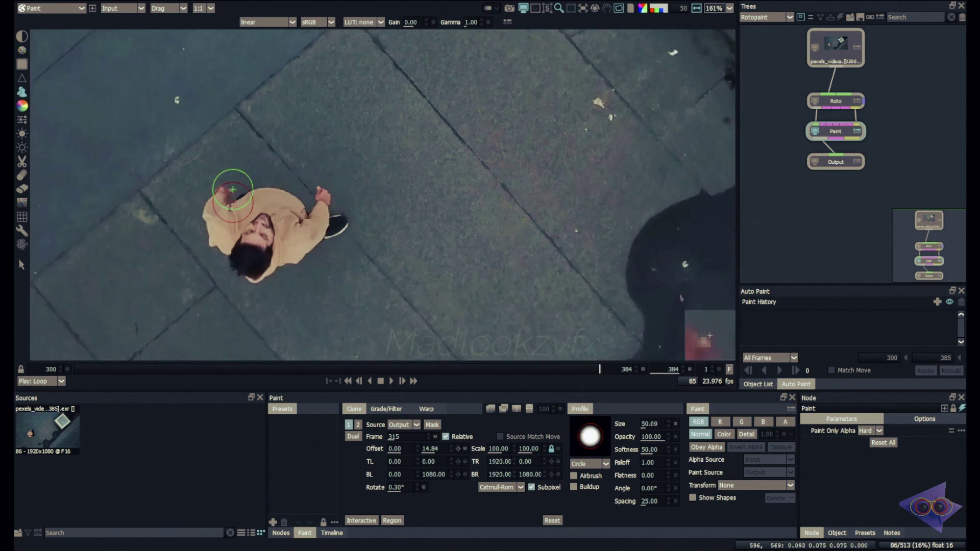
scroll(390, 228, down, 2)
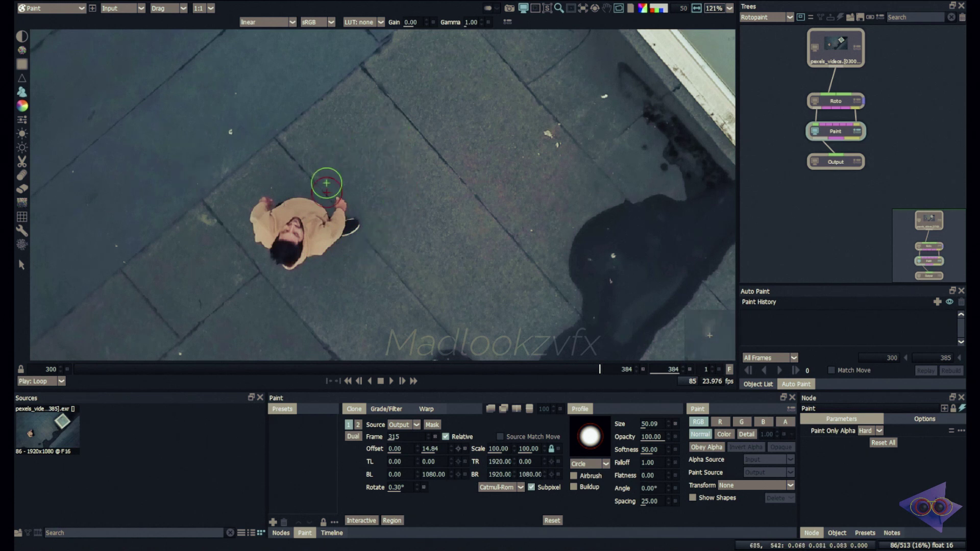
- Reset the clone settings and clone clean pavement over the man, using source frame 384 and an offset of about 146.90, -114.07
click(552, 521)
drag(396, 136, 303, 209)
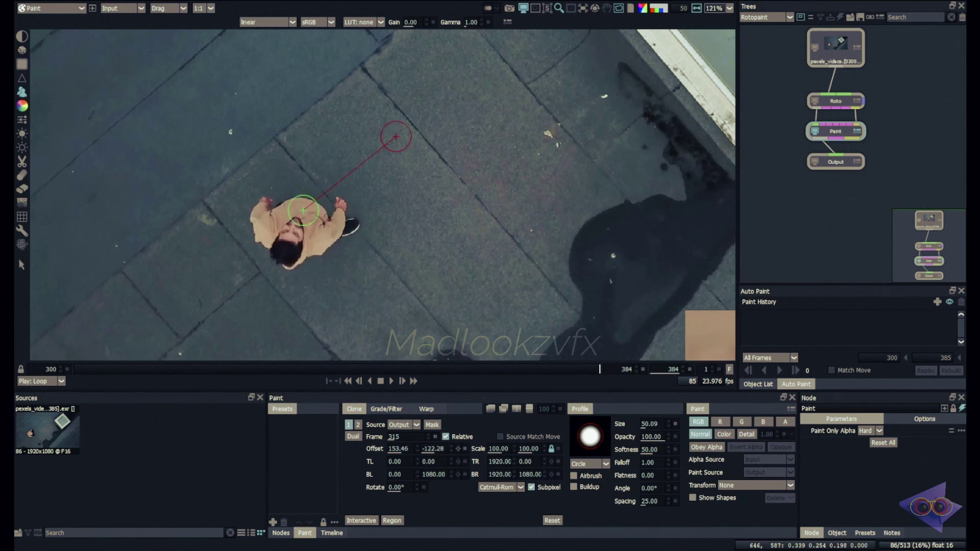
mouse_move(303, 210)
mouse_down()
mouse_move(290, 207)
mouse_move(322, 248)
mouse_up()
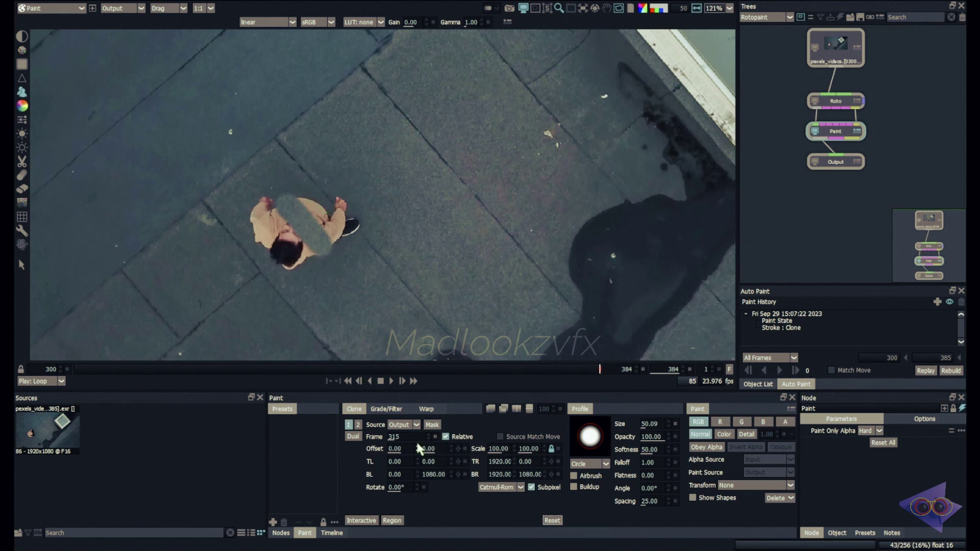
click(436, 437)
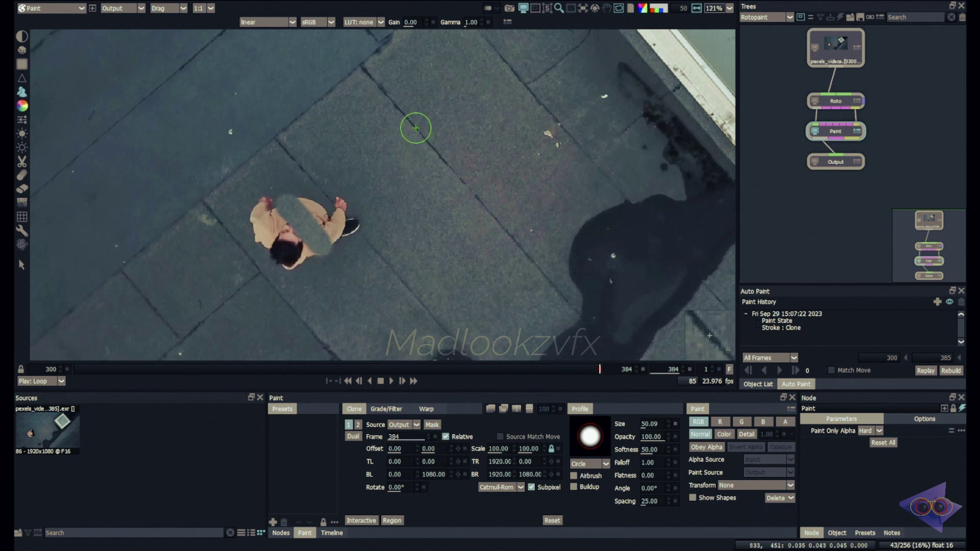
mouse_move(416, 128)
mouse_down()
mouse_move(327, 197)
mouse_move(298, 197)
mouse_move(350, 213)
mouse_move(284, 241)
mouse_move(291, 264)
mouse_move(273, 240)
mouse_up()
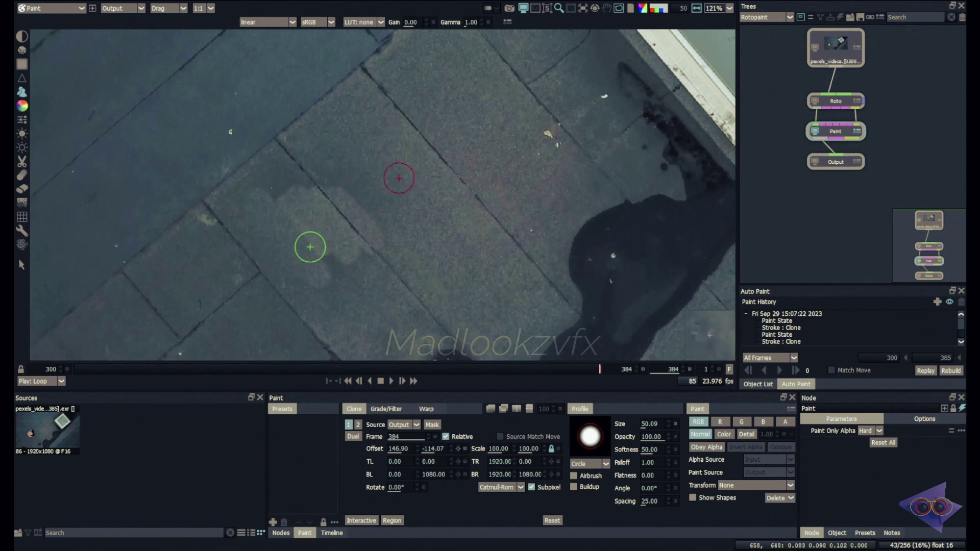
- Enable Auto Grade and paint over the bright cloned patch to blend it with the surrounding pavement, enlarging the brush to 94.08
scroll(366, 245, down, 2)
click(386, 408)
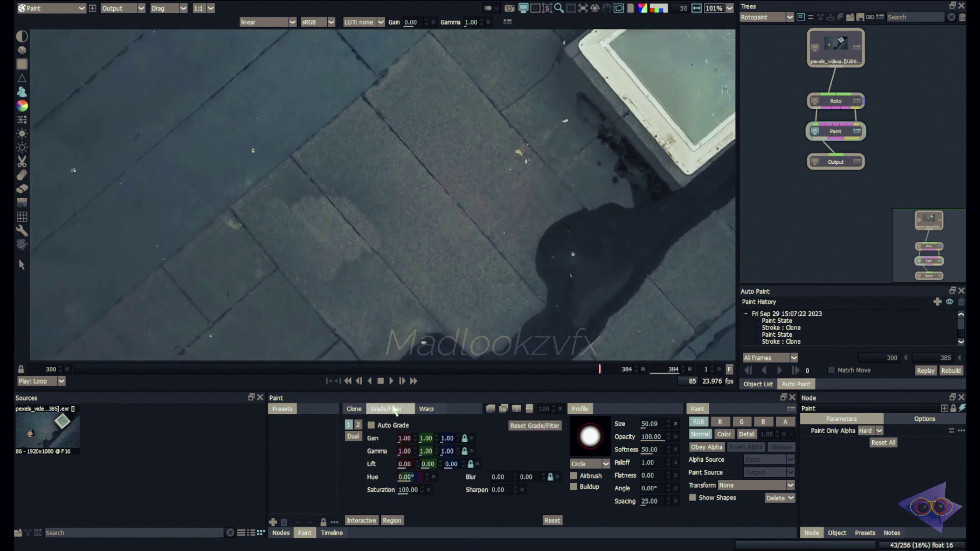
click(371, 425)
scroll(315, 254, up, 6)
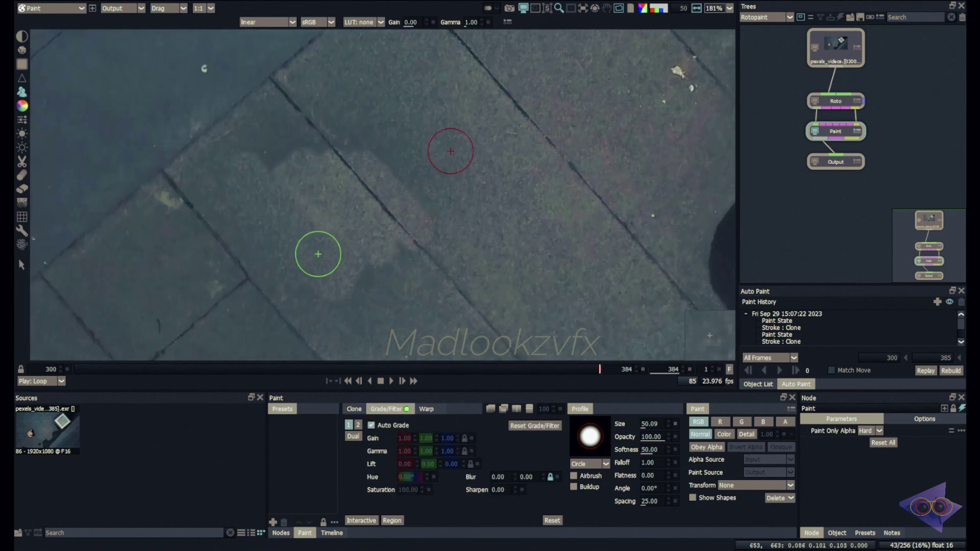
drag(316, 250, 356, 277)
scroll(366, 260, down, 2)
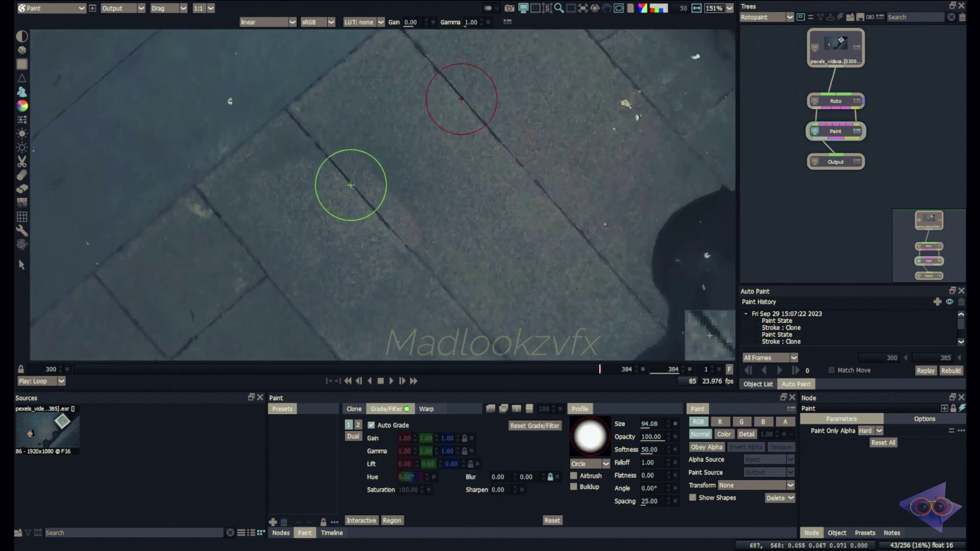
scroll(347, 292, down, 1)
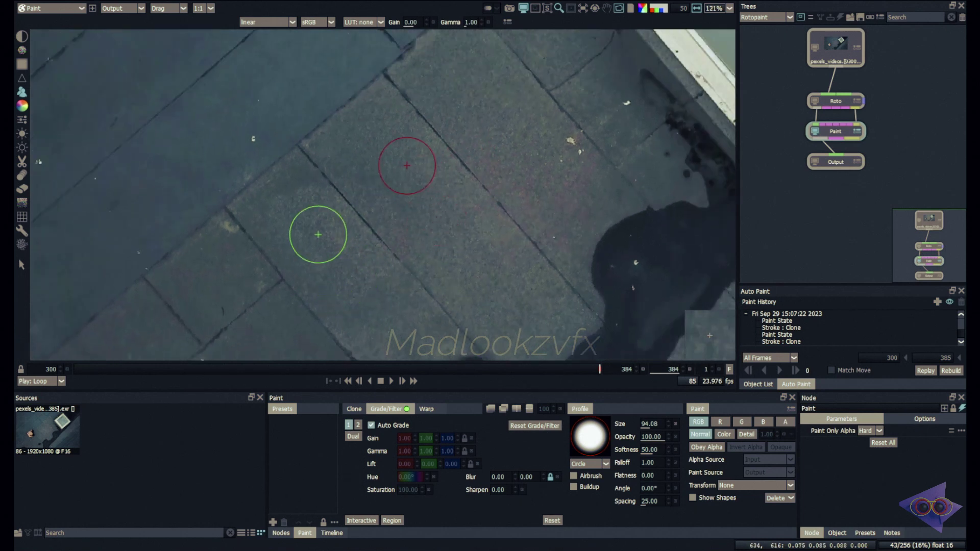
- Turn off Auto Grade and set the paint grade's gain to 0.90 on all channels
click(371, 425)
click(414, 436)
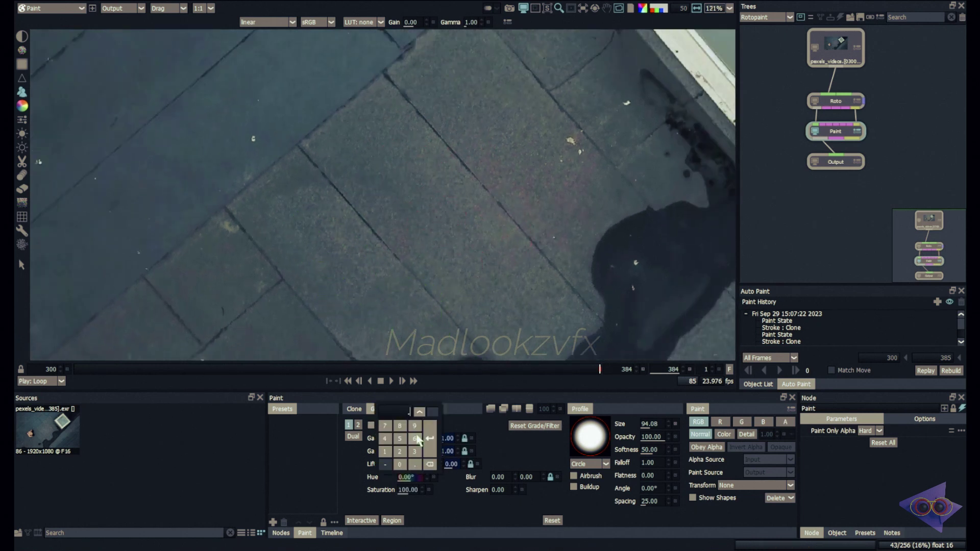
text(.9)
key(Return)
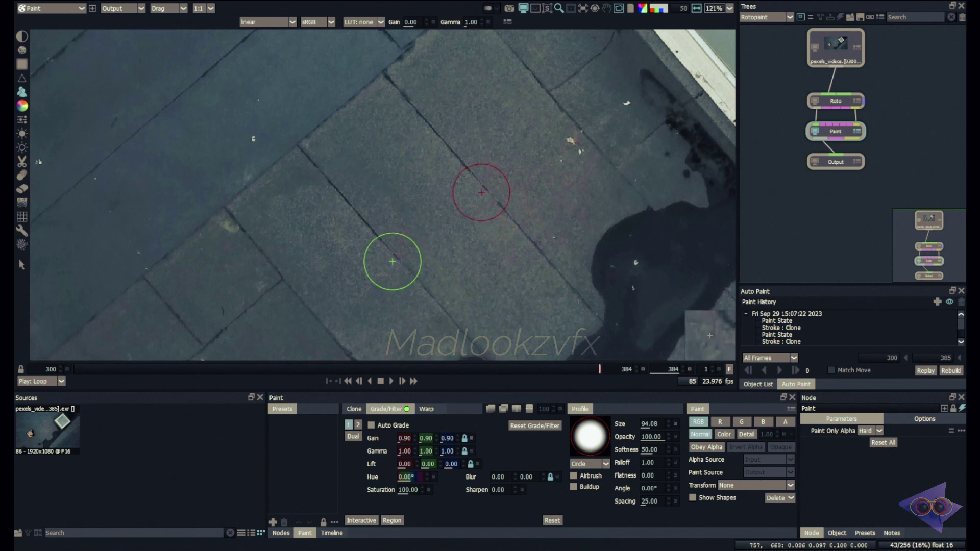
- Examine how the cloned patch matches the surrounding pavement, close up and in the full frame
scroll(384, 316, down, 4)
scroll(381, 250, up, 9)
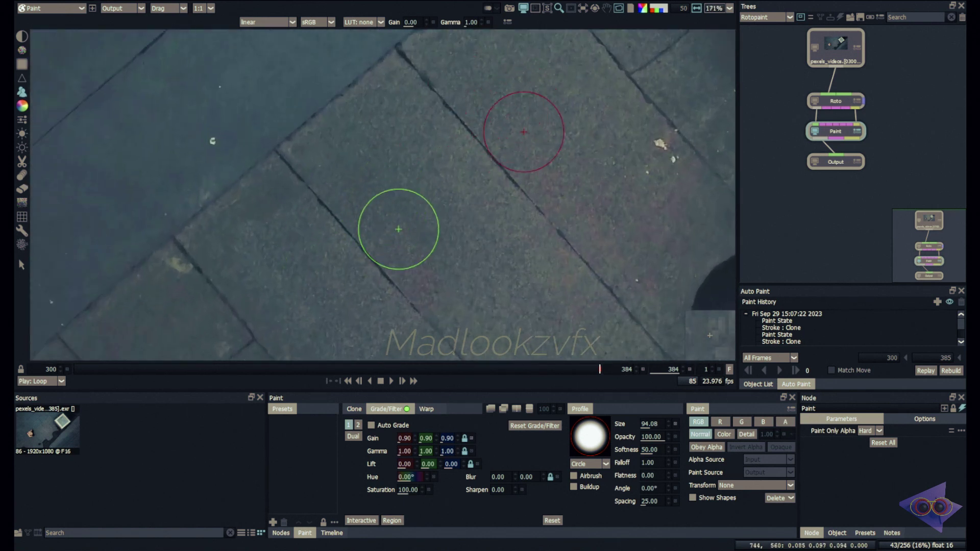
scroll(365, 201, down, 1)
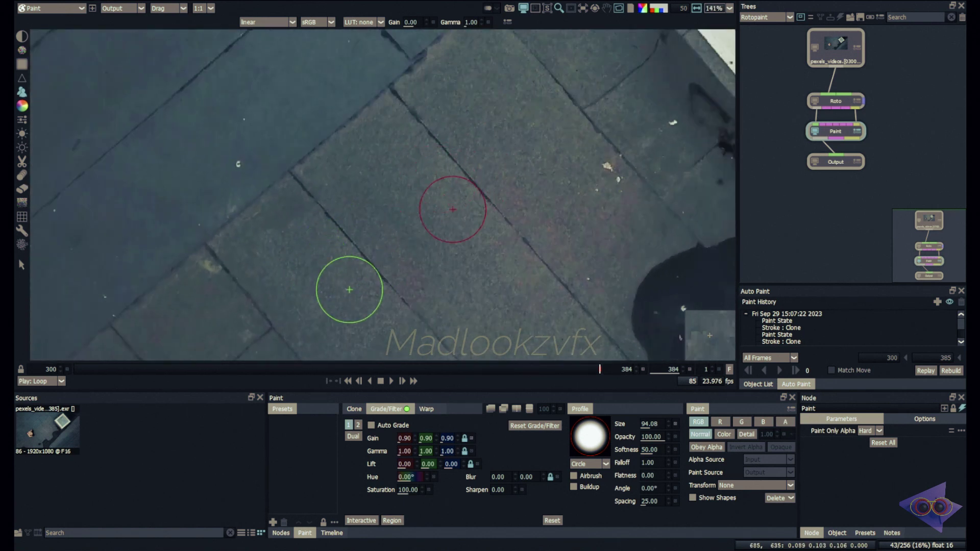
scroll(449, 204, down, 1)
scroll(430, 176, down, 5)
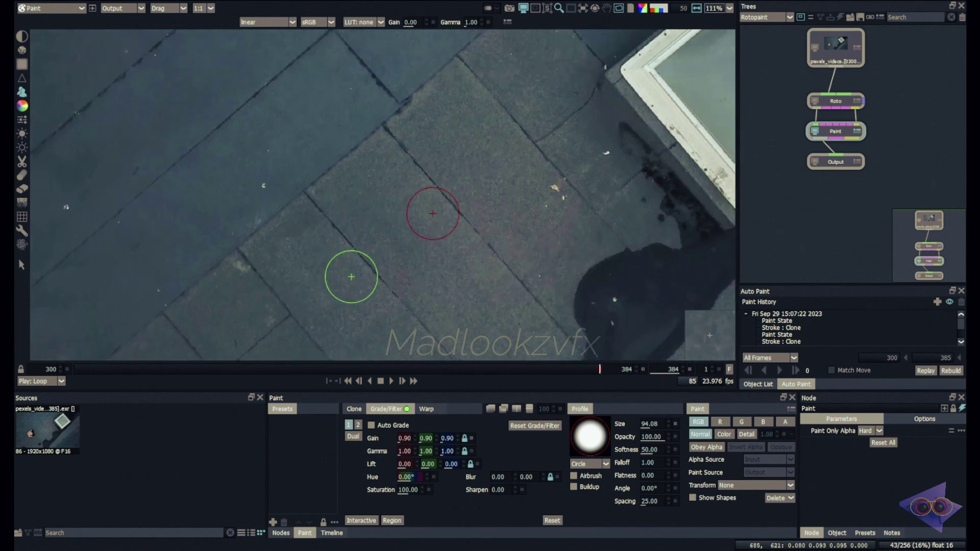
scroll(396, 300, up, 3)
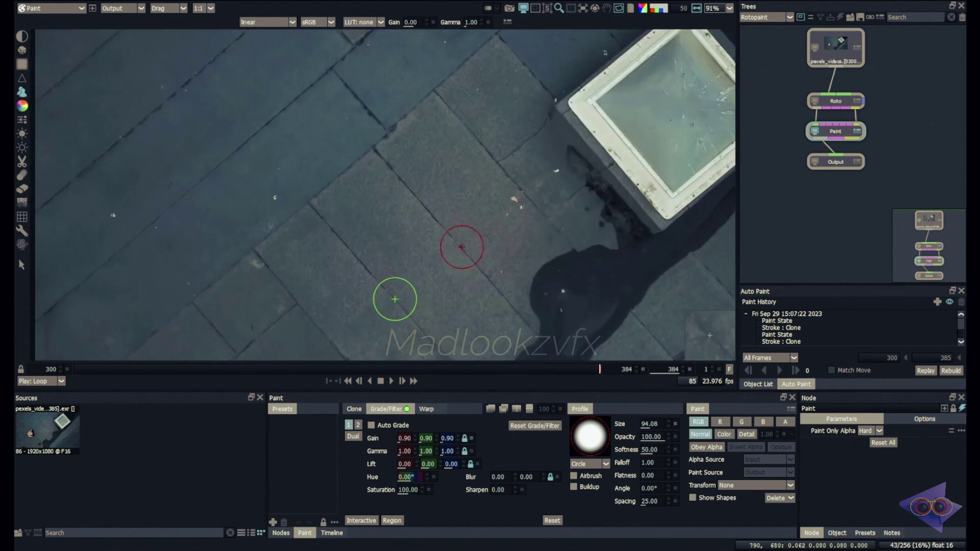
scroll(490, 267, down, 1)
scroll(480, 269, down, 1)
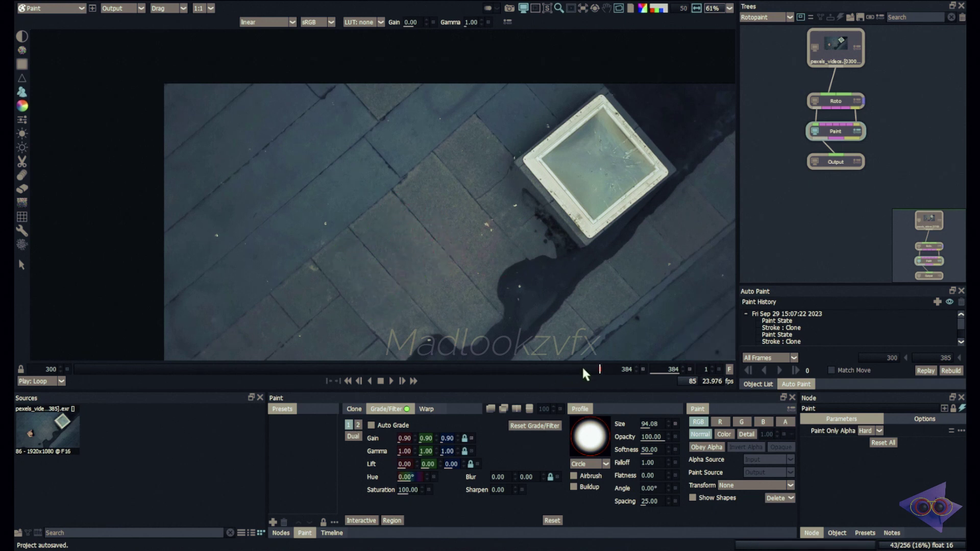
- Check the man's position around frame 326 and delete the paint on frame 384
mouse_move(585, 368)
mouse_down()
mouse_move(347, 382)
mouse_move(237, 369)
mouse_up()
scroll(384, 258, up, 5)
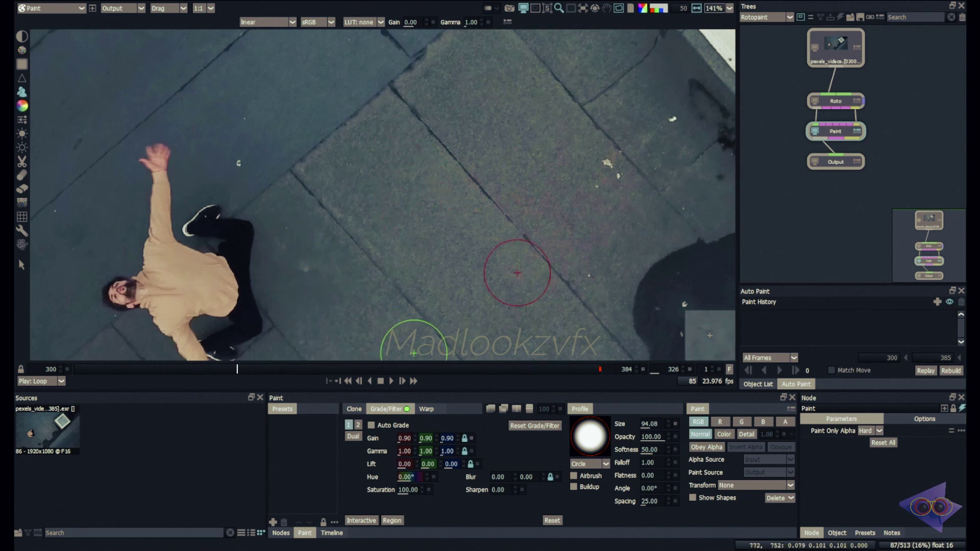
drag(590, 369, 611, 368)
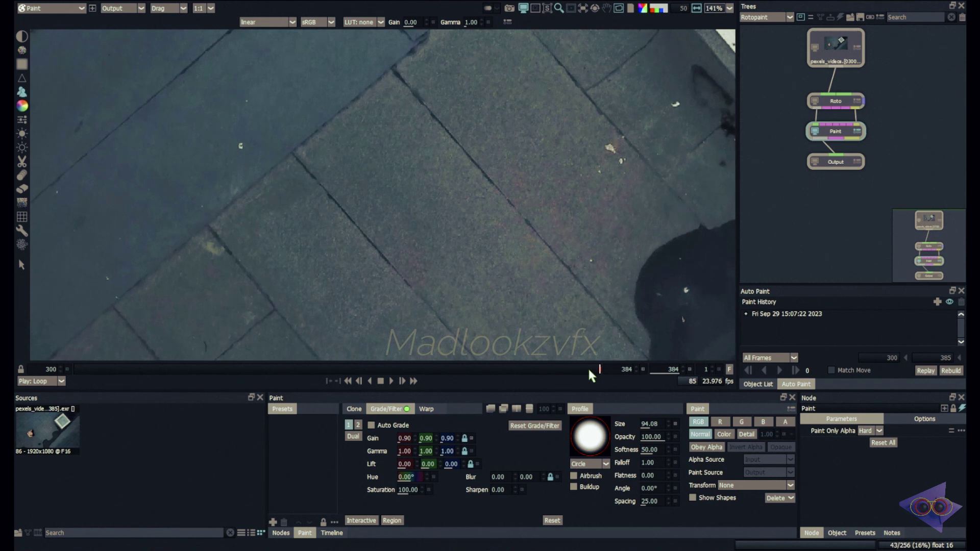
click(779, 498)
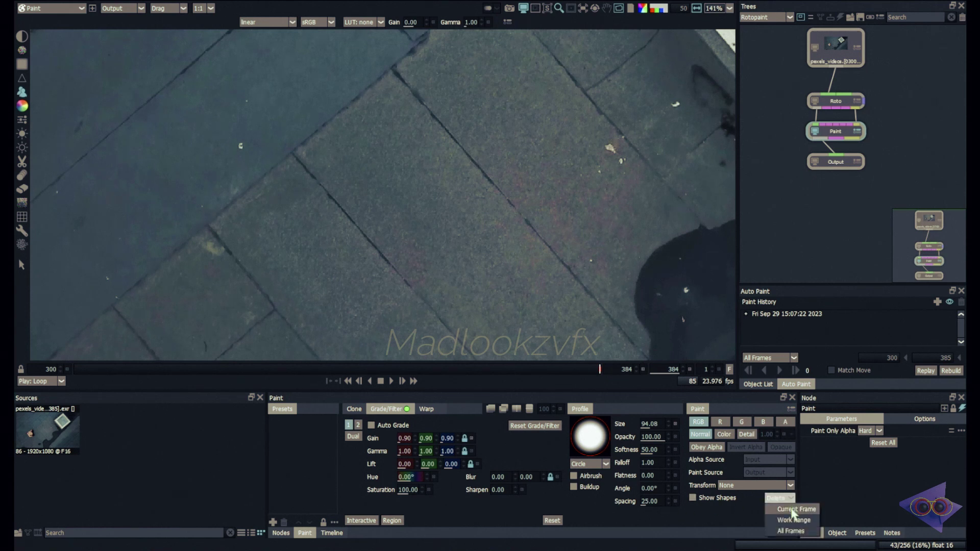
click(795, 509)
- Clear the grade adjustment and check frame 320 for clean pavement where the man sits on frame 384
click(478, 285)
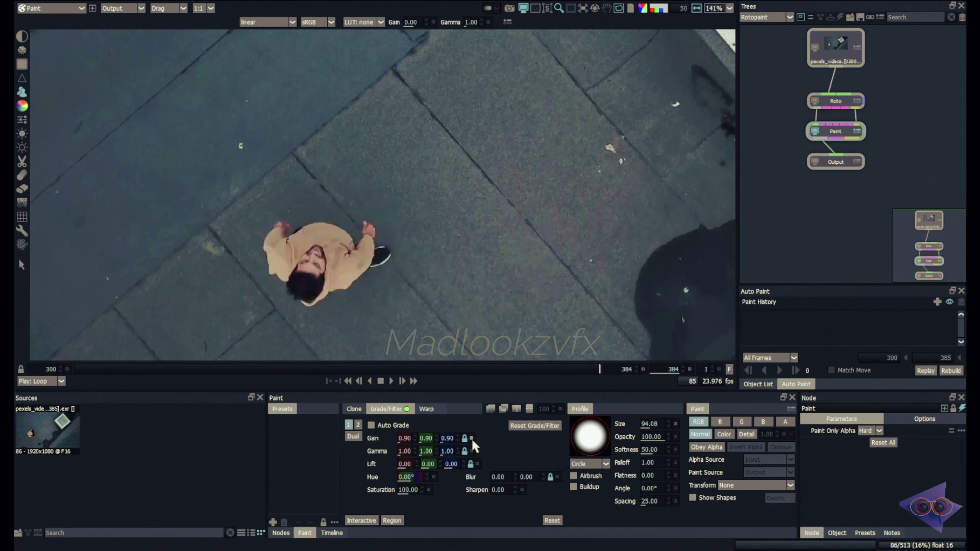
click(354, 409)
drag(584, 370, 199, 384)
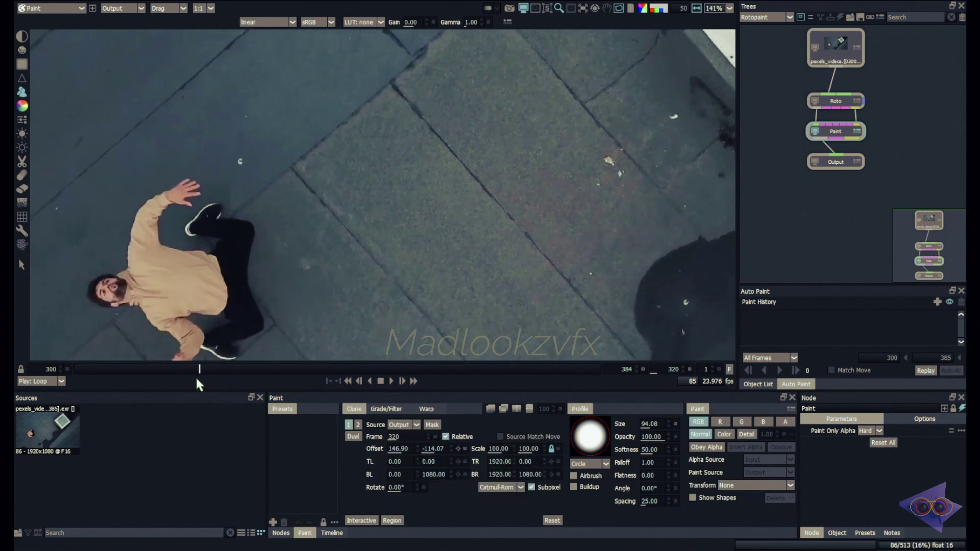
click(600, 369)
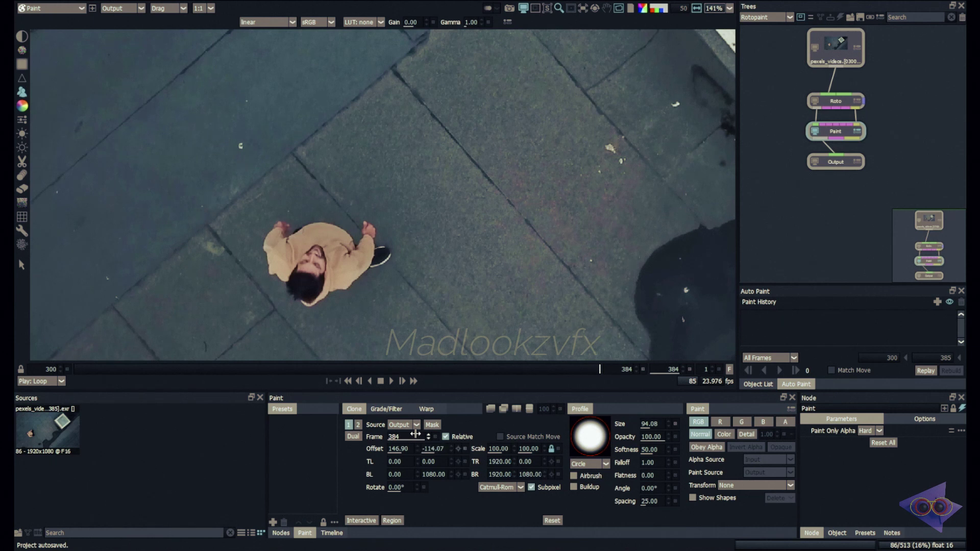
- Reset the clone offset to 0 and review the available clone sources
click(416, 424)
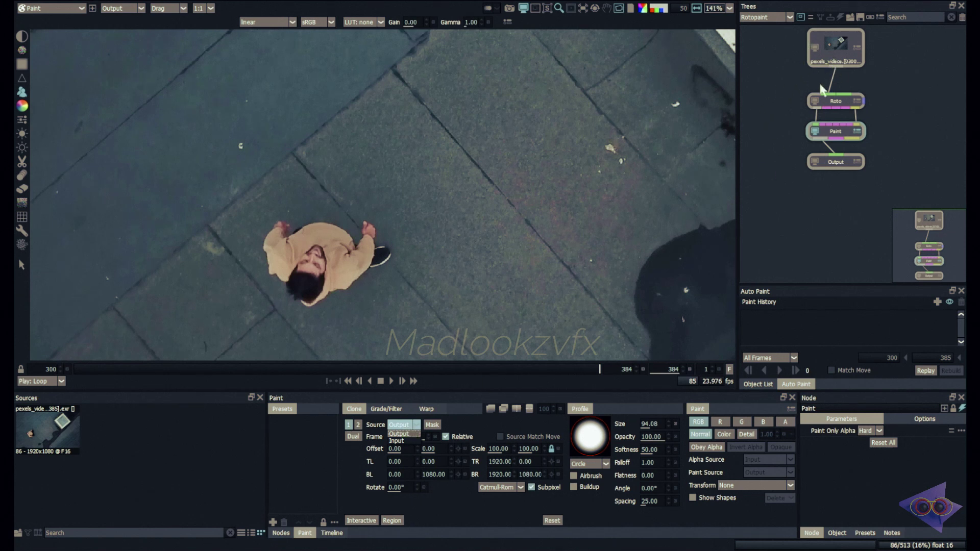
click(918, 59)
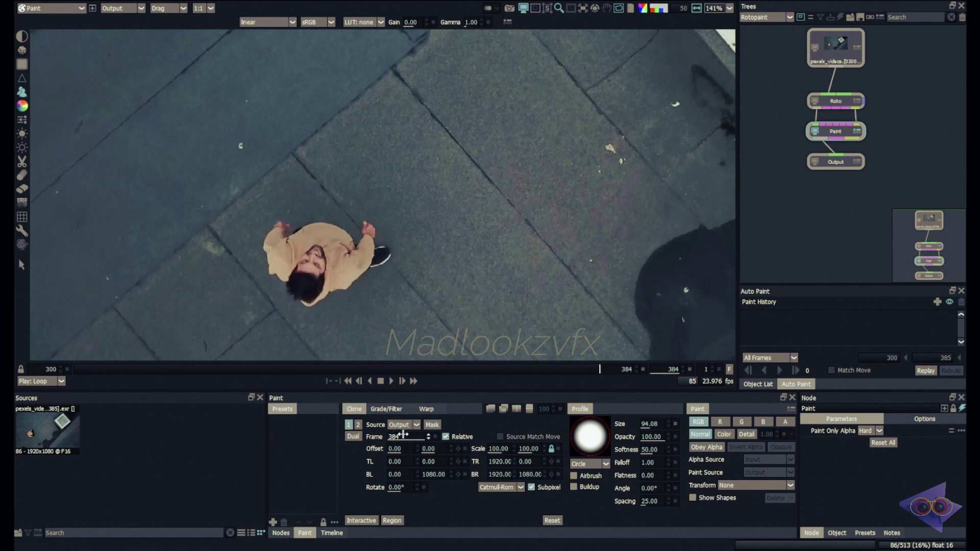
drag(401, 437, 393, 437)
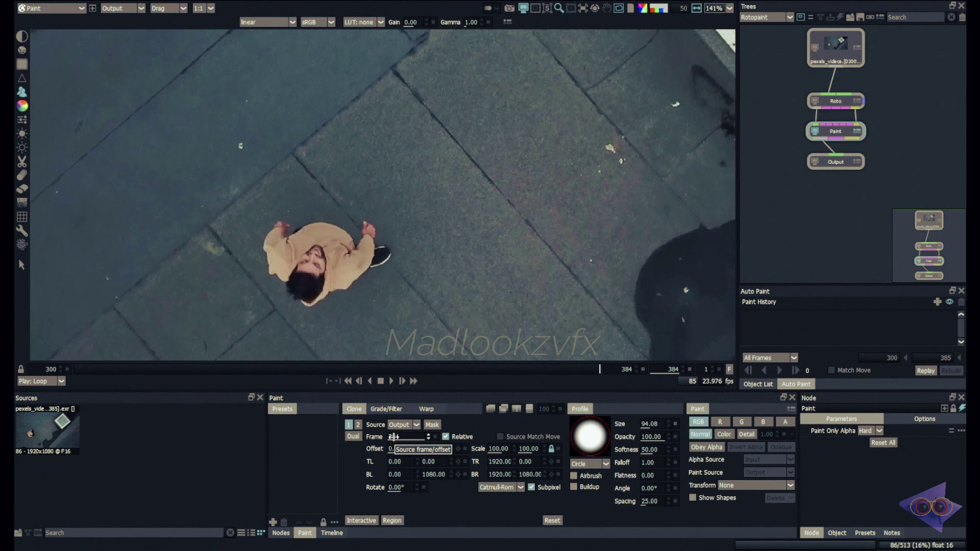
drag(393, 436, 401, 437)
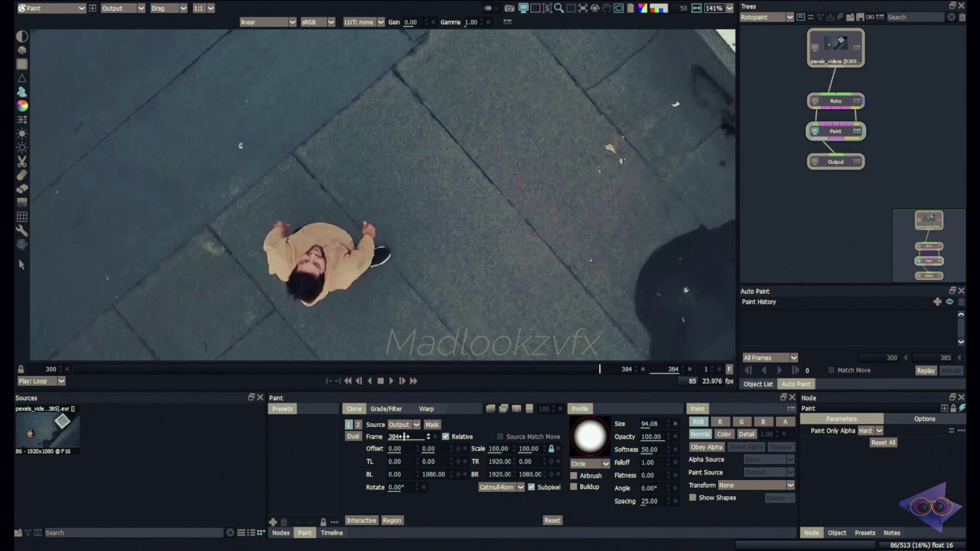
- Set the clone source frame to 320 and show it over frame 384 with the onion skin at 100
click(404, 436)
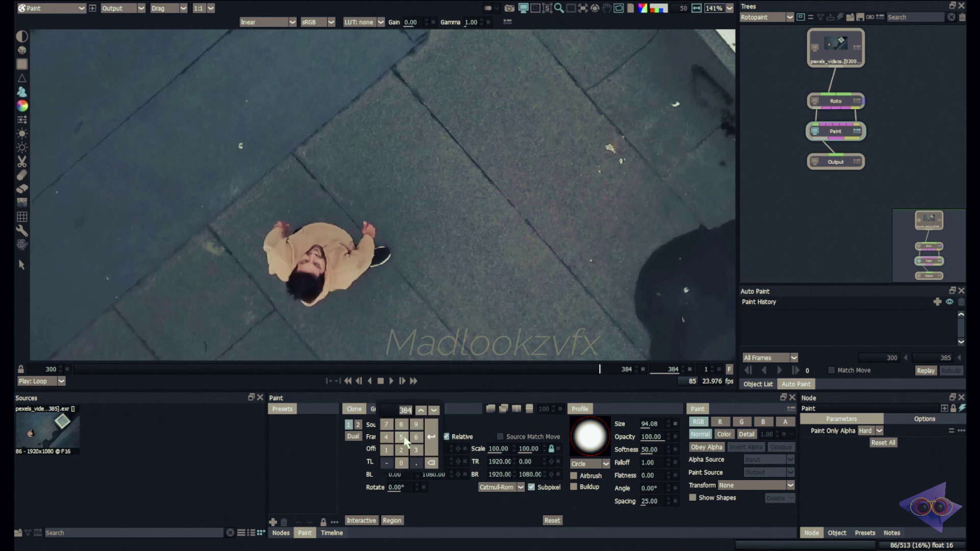
key(1)
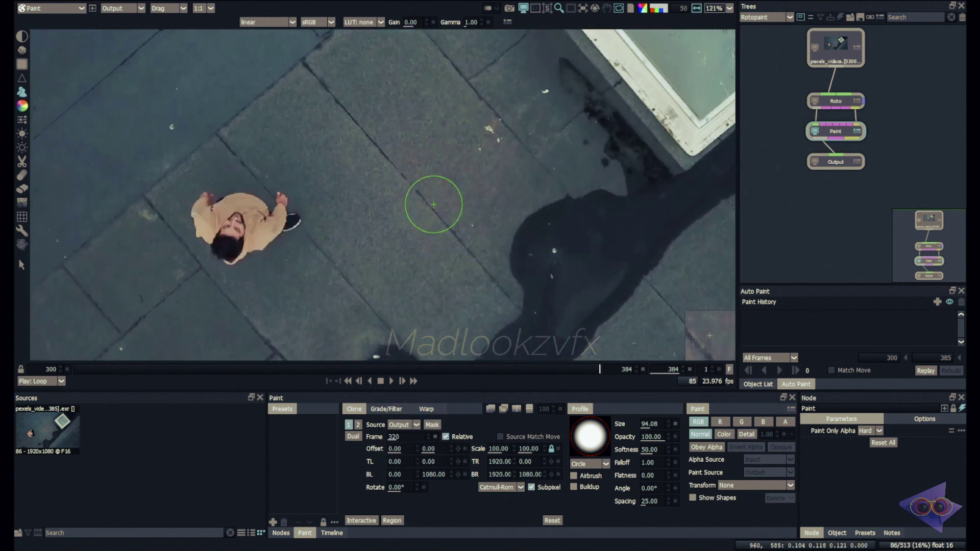
key(1)
click(492, 411)
click(492, 412)
click(492, 411)
click(493, 411)
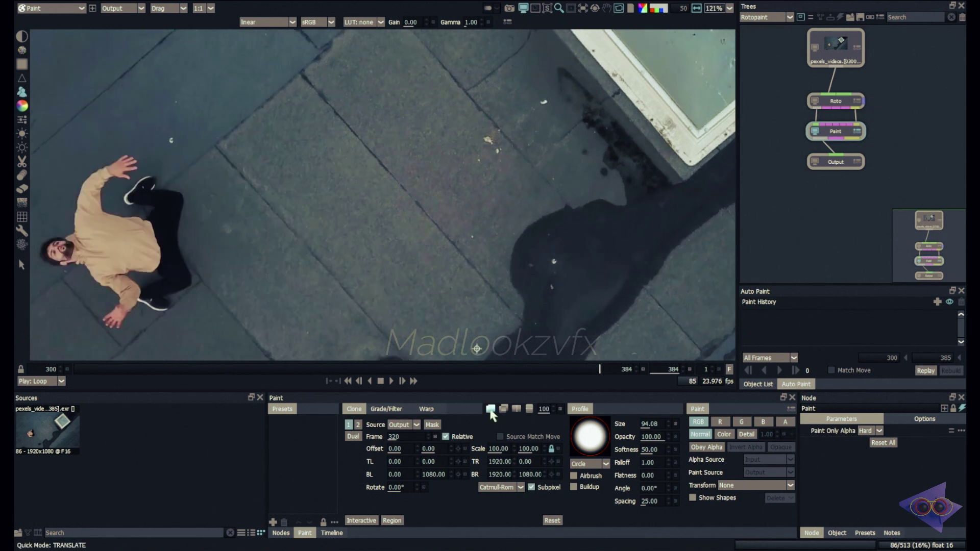
click(490, 409)
- Compare the source and current frames with the onion skin and align the pavement with a vertical clone offset of about 19.21
scroll(327, 220, up, 2)
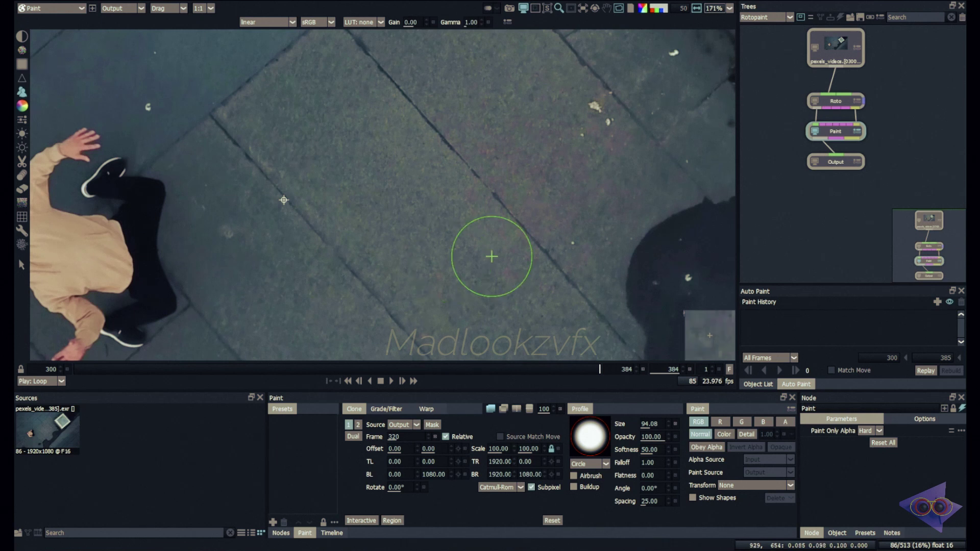
key(o)
key(o)
key(o)
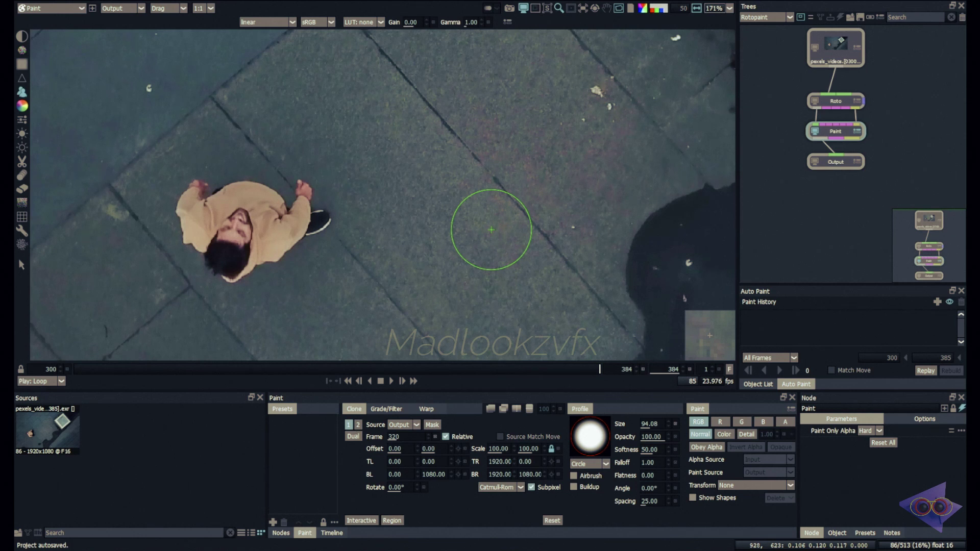
drag(490, 230, 491, 214)
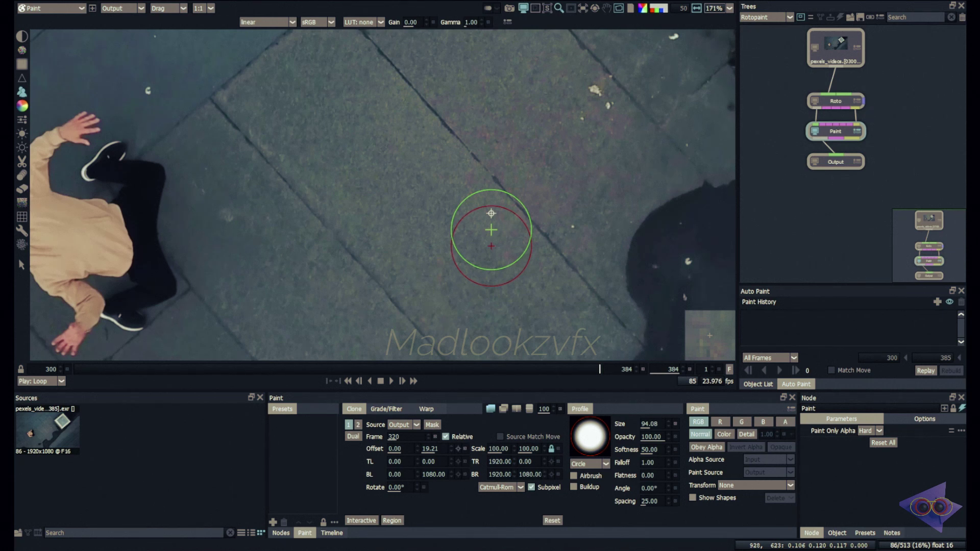
- Fine-tune the clone source alignment to an offset of about -0.41, 18.39 with 0.39° rotation, and turn off the onion skin
drag(491, 213, 492, 213)
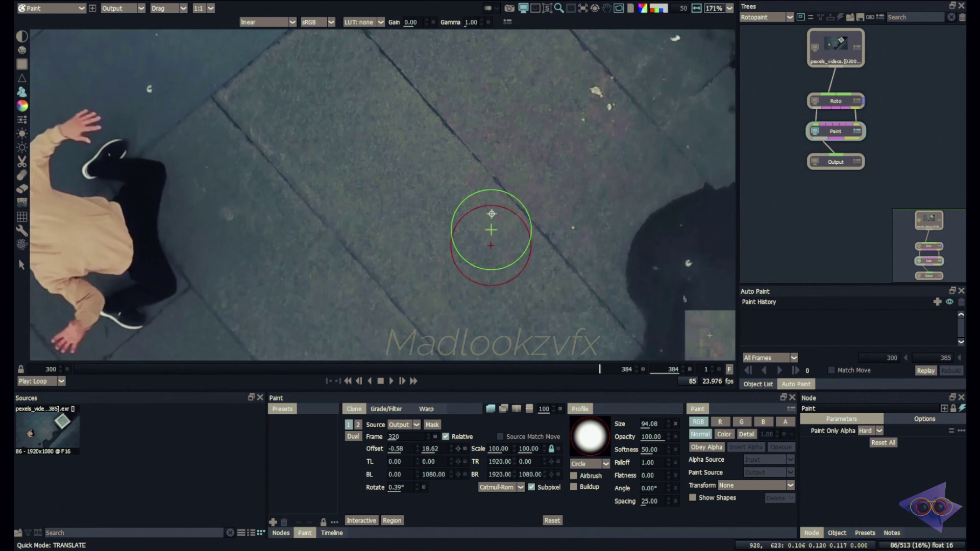
key(o)
key(o)
key(o)
scroll(492, 229, down, 3)
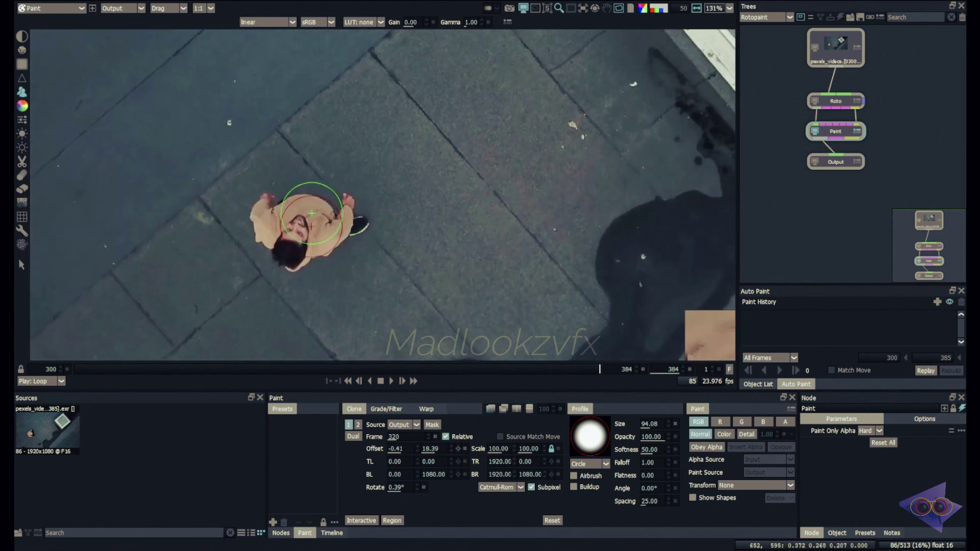
scroll(301, 219, up, 1)
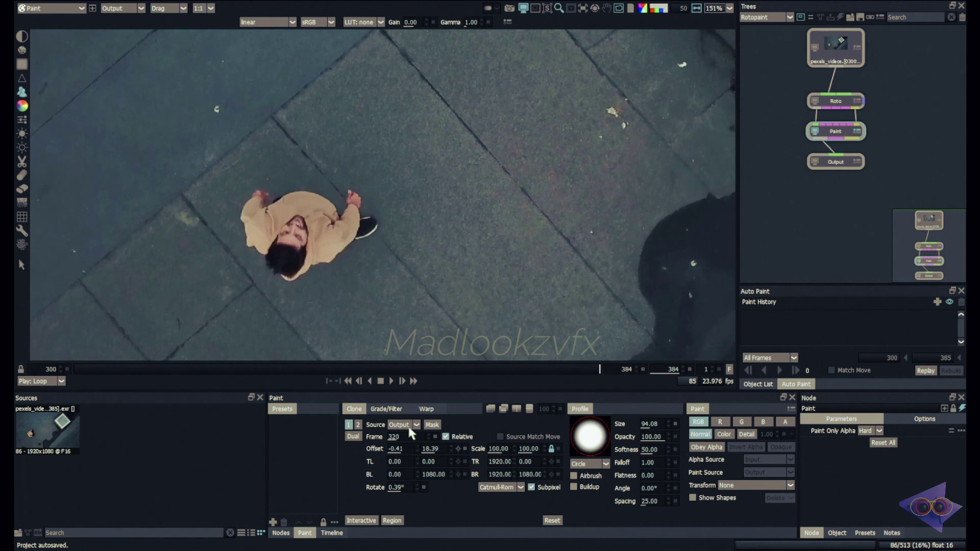
- Try a clone stroke from frame 320 over the man and undo it
click(22, 93)
mouse_move(262, 191)
mouse_down()
mouse_move(259, 235)
mouse_move(283, 267)
mouse_move(296, 204)
mouse_move(322, 243)
mouse_move(337, 224)
mouse_move(337, 238)
mouse_move(336, 225)
mouse_move(355, 220)
mouse_up()
key(ctrl+z)
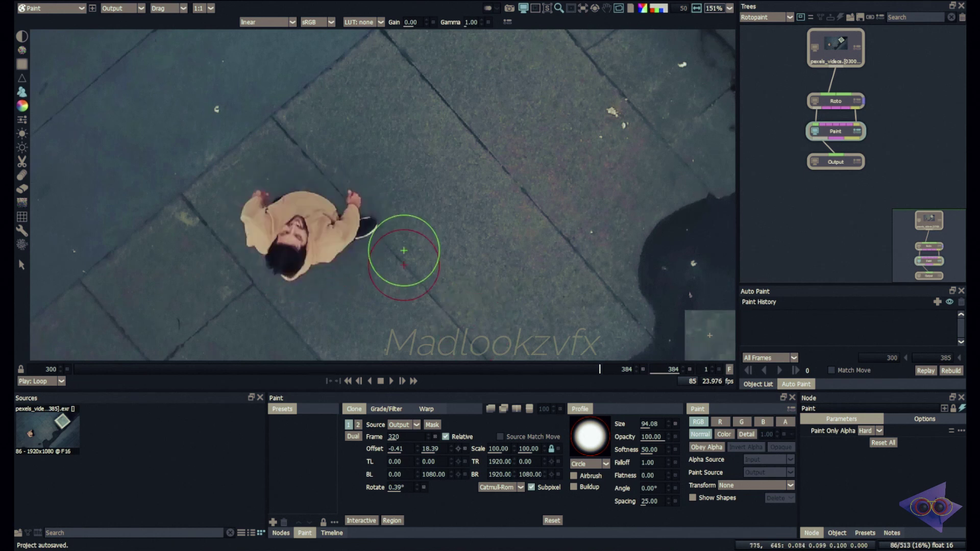
- Test a clone stroke over the man with Auto Grade enabled, undoing both the stroke and the setting
click(386, 409)
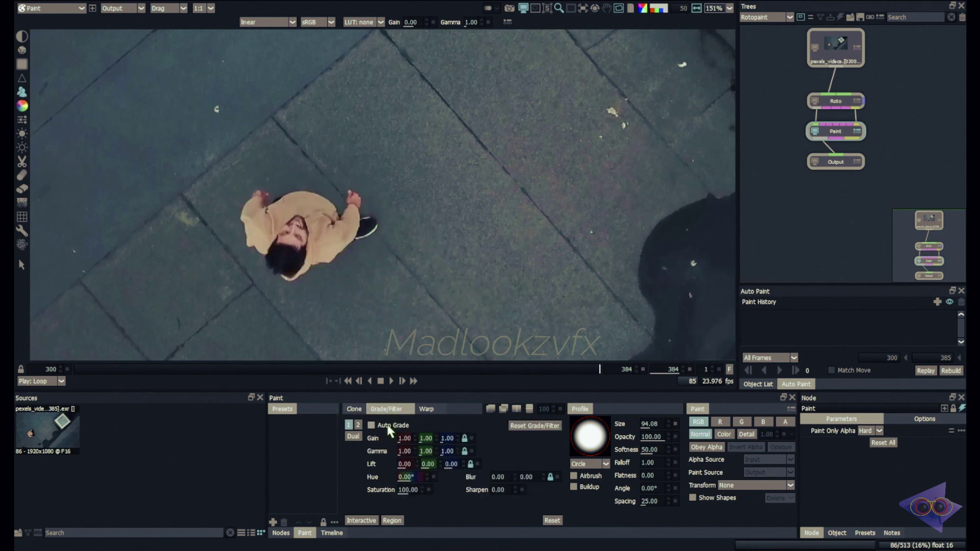
click(373, 425)
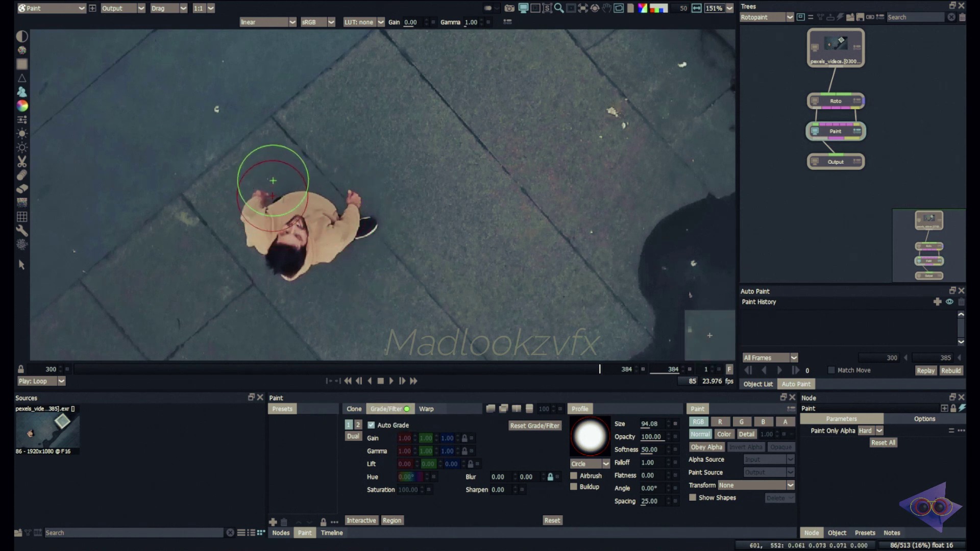
mouse_move(261, 181)
mouse_down()
mouse_move(255, 218)
mouse_move(391, 231)
mouse_up()
key(ctrl+z)
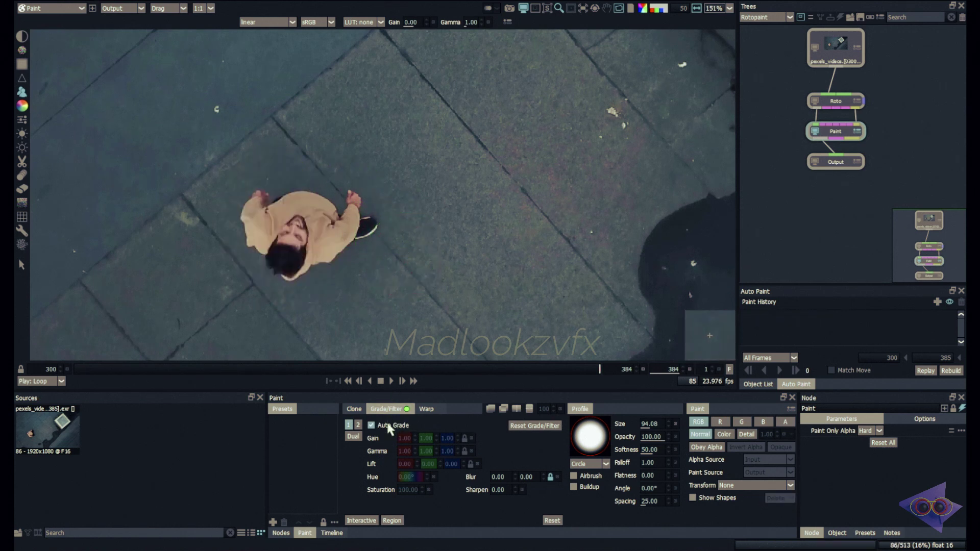
click(371, 425)
- Clone the clean pavement from frame 320 over the man's whole body on frame 384
mouse_move(255, 203)
mouse_down()
mouse_move(321, 212)
mouse_move(341, 200)
mouse_move(361, 219)
mouse_move(286, 250)
mouse_up()
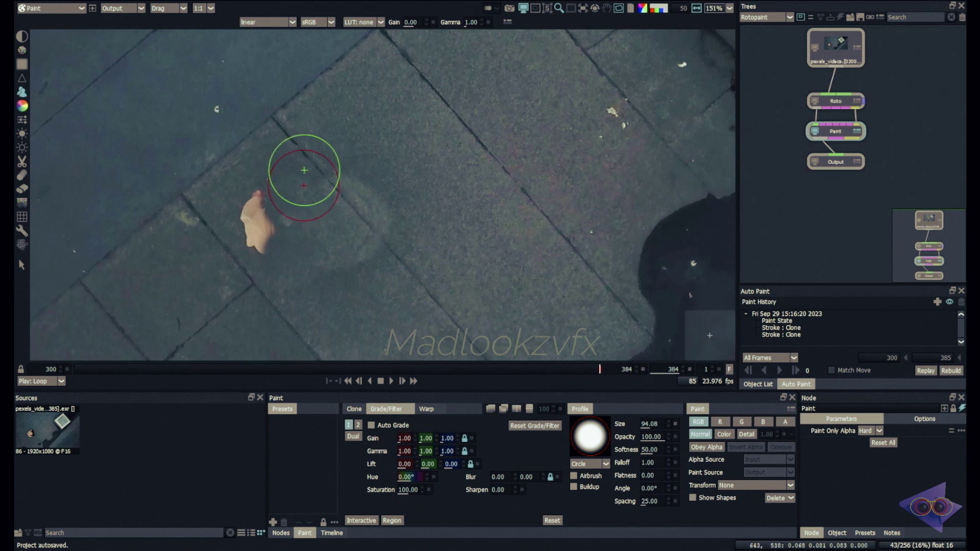
mouse_move(374, 199)
mouse_down()
mouse_move(349, 244)
mouse_move(325, 207)
mouse_move(355, 250)
mouse_move(269, 215)
mouse_move(267, 236)
mouse_up()
- Try correcting the cloned patch's brightness with a gain of 1.15, then 0.90, and discard the gain adjustment
click(408, 438)
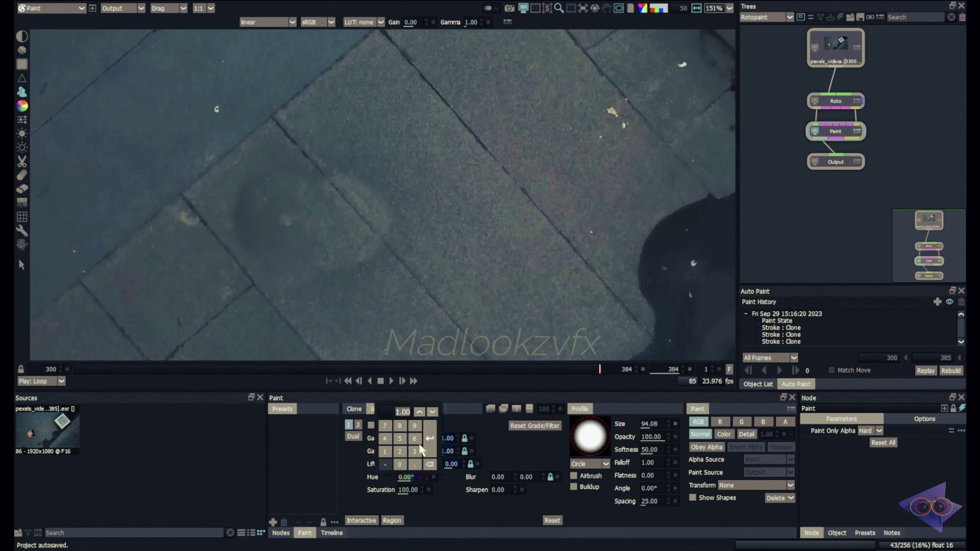
text(1.15)
key(Return)
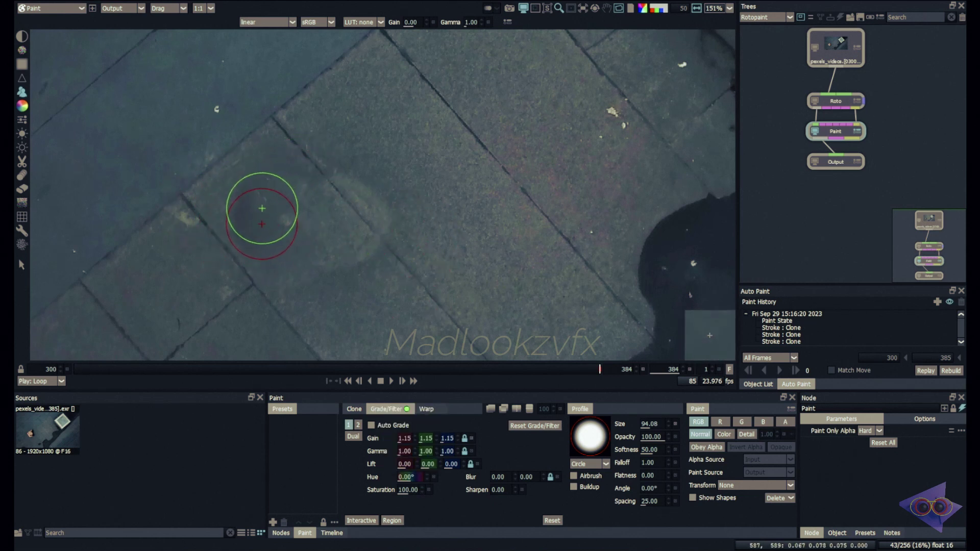
drag(250, 223, 228, 223)
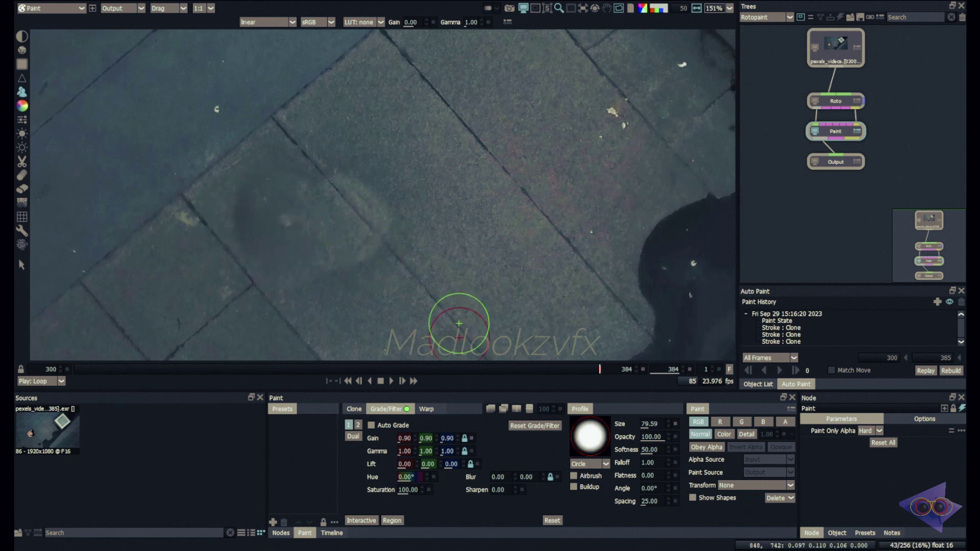
scroll(406, 259, down, 2)
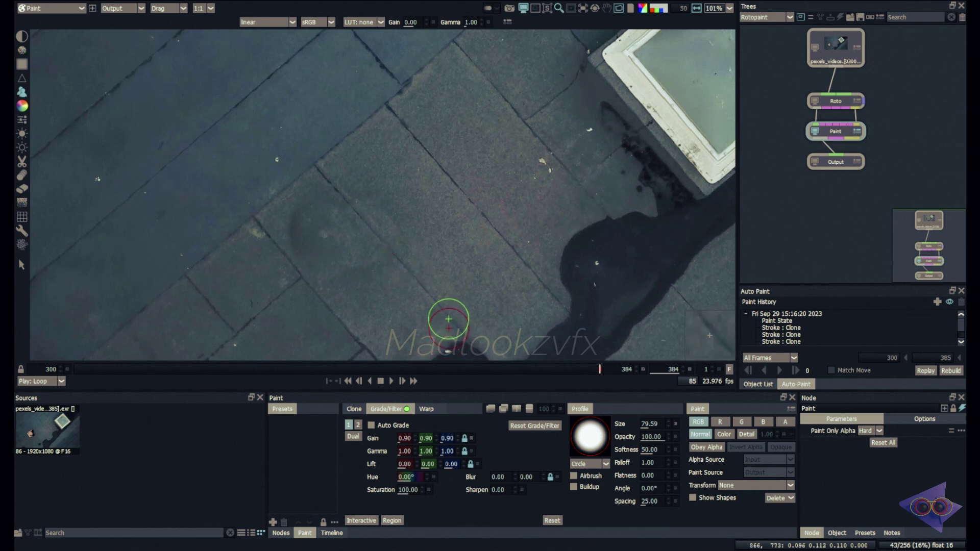
click(457, 440)
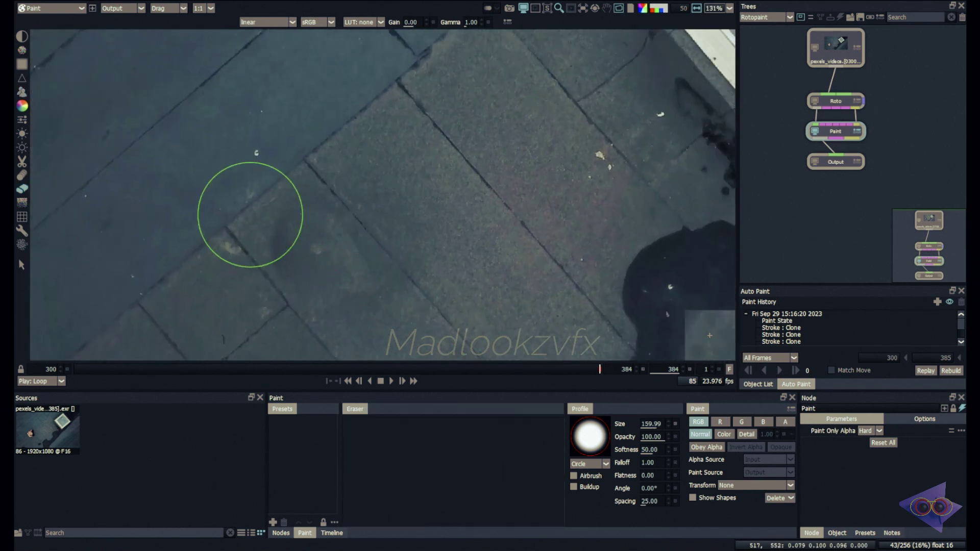
- Erase the mismatched rim of the cloned patch and clone pavement from frame 300 over the exposed part of the man
mouse_move(250, 215)
mouse_down()
mouse_move(252, 290)
mouse_move(260, 220)
mouse_up()
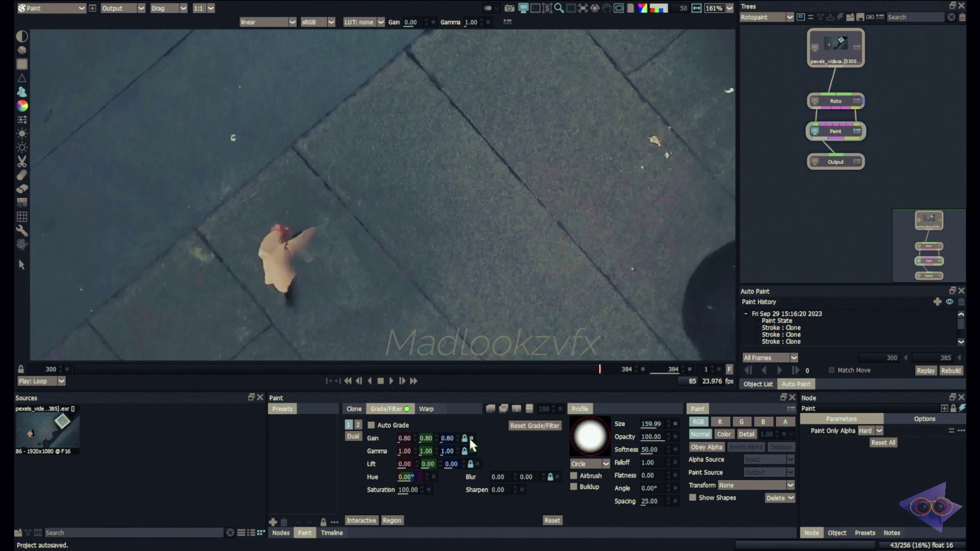
click(353, 409)
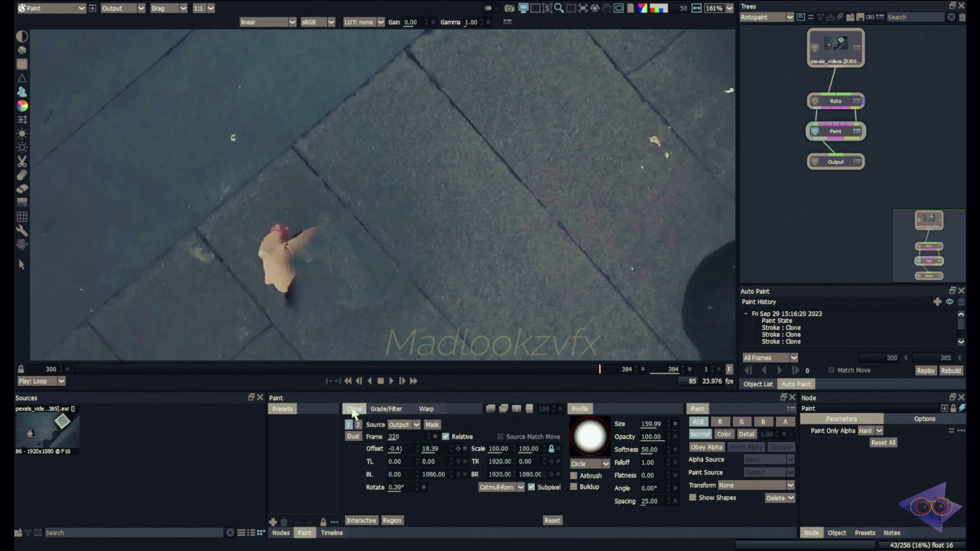
right_click(403, 439)
click(389, 443)
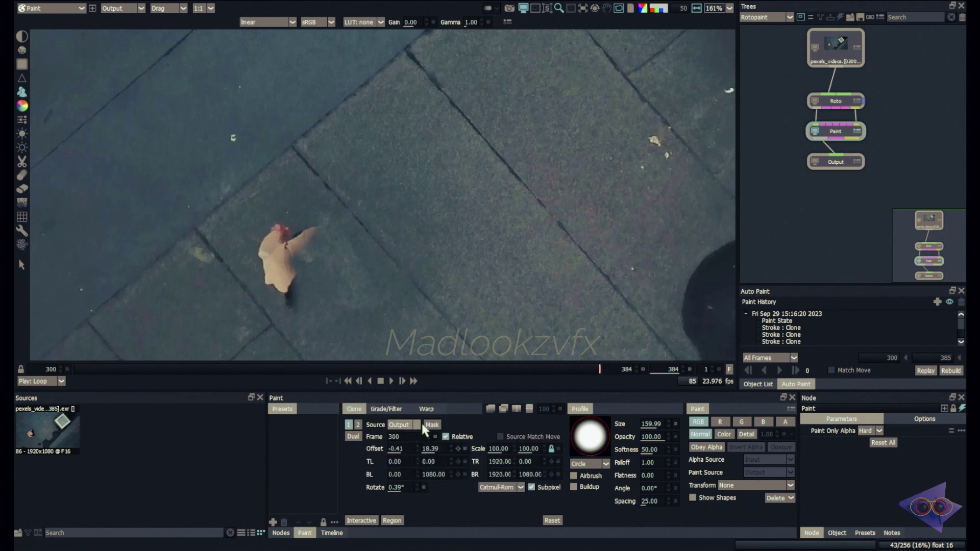
drag(313, 283, 291, 283)
drag(295, 243, 287, 280)
- Erase the excess clone paint around the patch with an eraser size of about 85.84 to blend its edges
key(e)
scroll(365, 296, down, 5)
scroll(383, 278, up, 5)
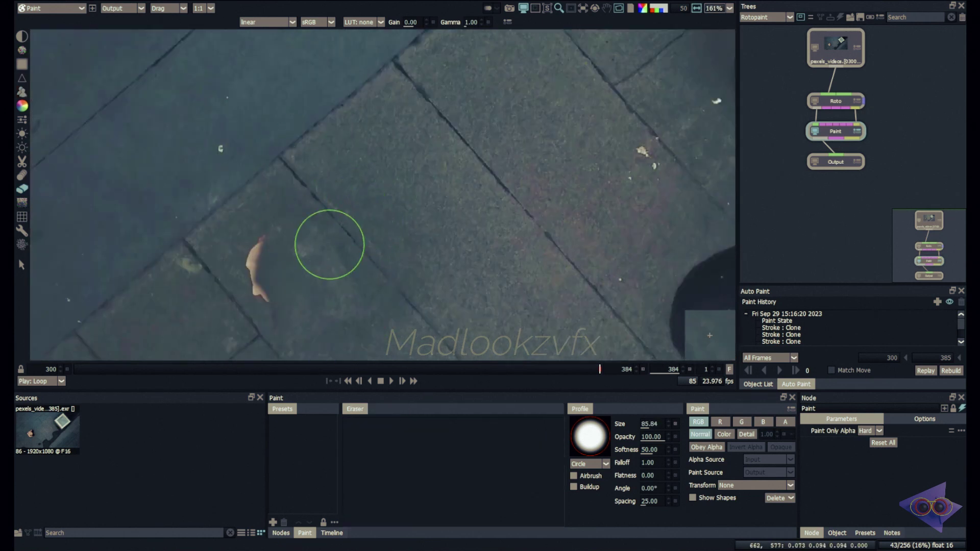
drag(419, 309, 446, 274)
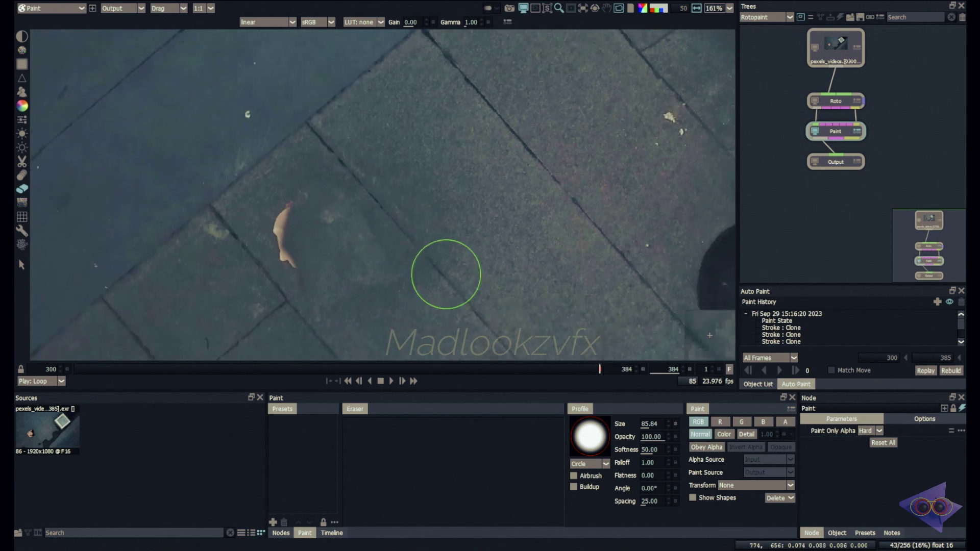
scroll(316, 240, up, 4)
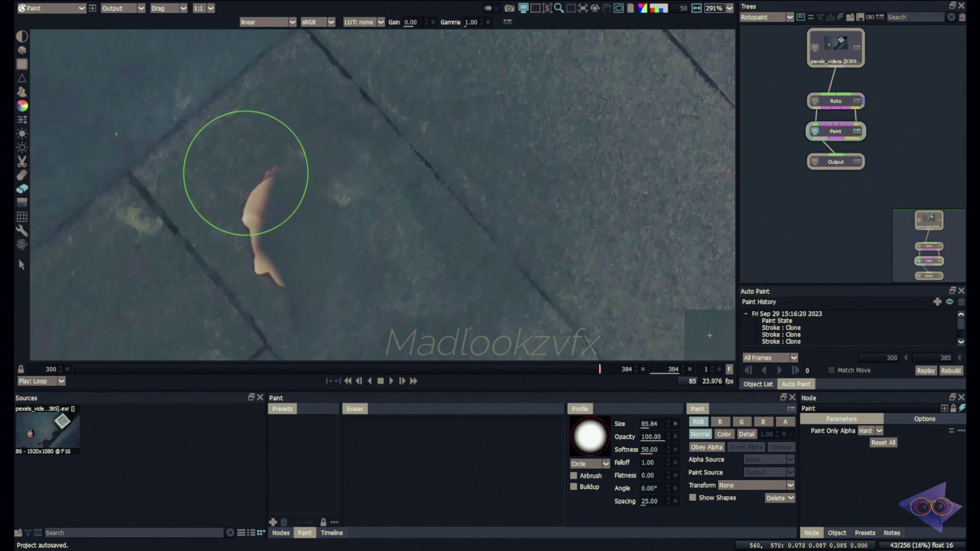
scroll(293, 276, down, 2)
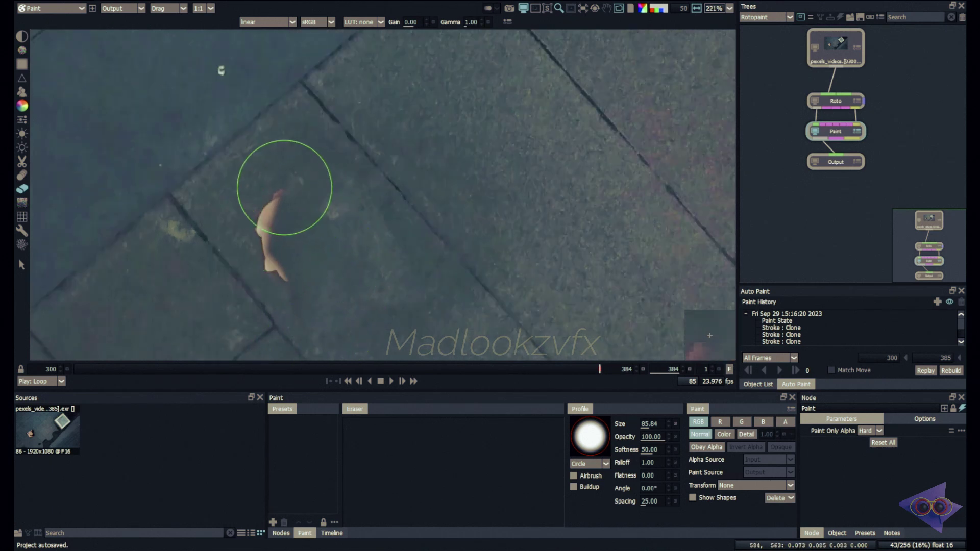
- Reset the clone settings and cover the remaining sleeve sliver with nearby frame 384 pavement, using brush size about 33.56 and offset about -40.12, -41.92
mouse_move(307, 198)
ctrl+mouse_down()
mouse_move(252, 166)
mouse_move(231, 172)
ctrl+mouse_up()
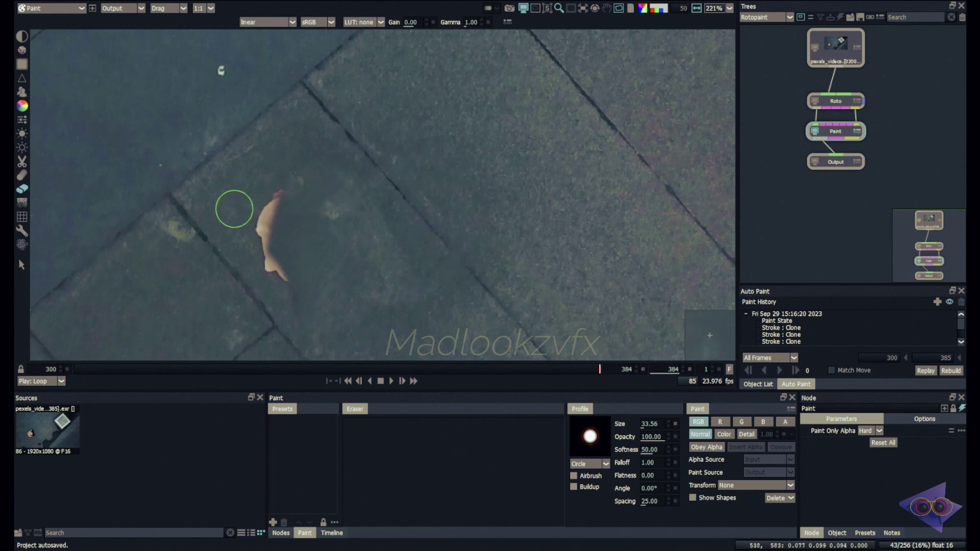
click(22, 93)
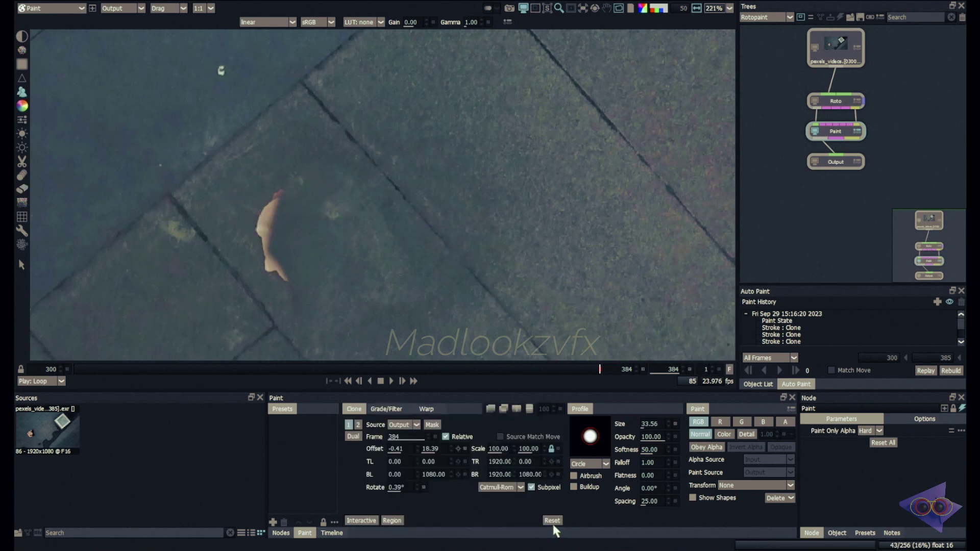
click(552, 520)
mouse_move(237, 189)
shift+mouse_down()
mouse_move(276, 192)
mouse_move(283, 235)
shift+mouse_up()
drag(275, 198, 282, 278)
scroll(322, 301, down, 1)
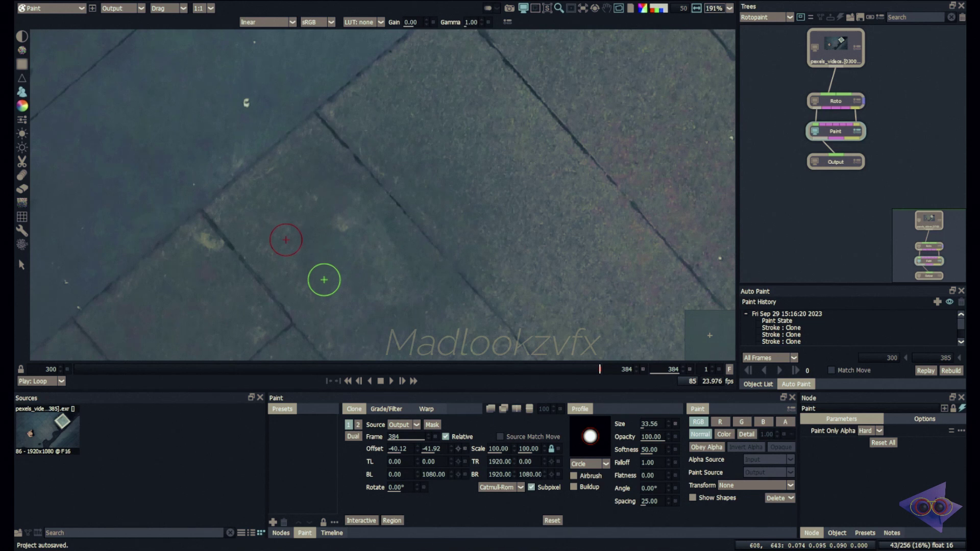
scroll(323, 280, down, 3)
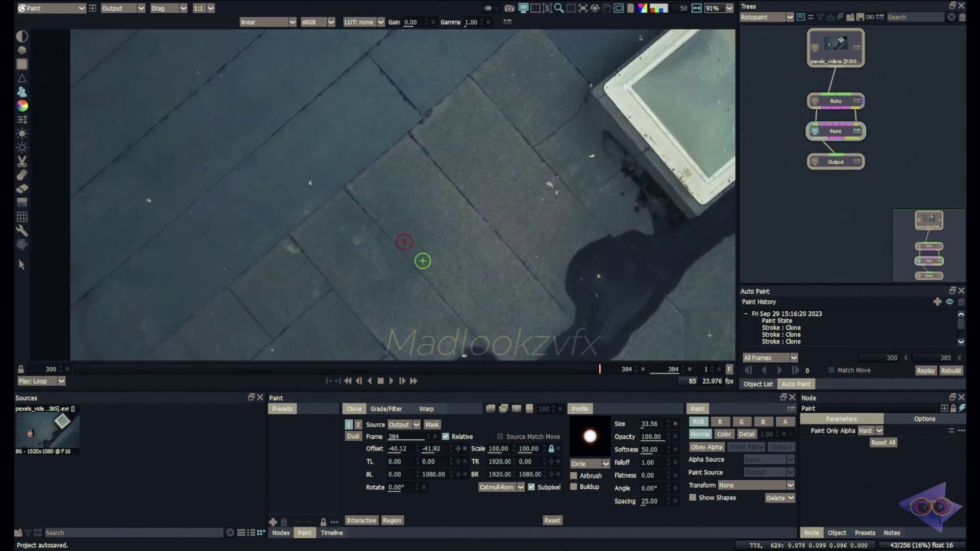